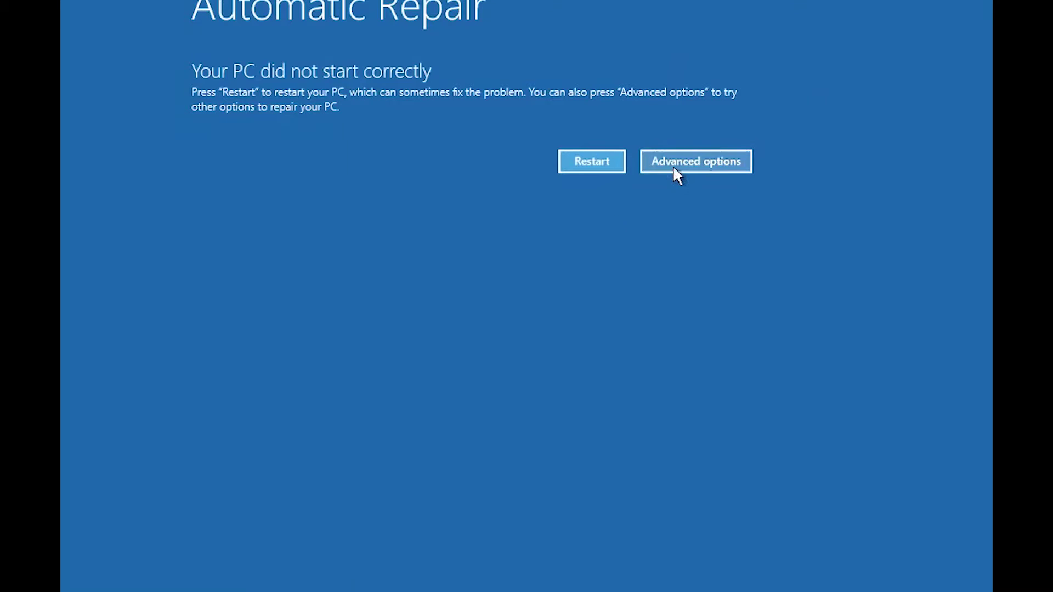
Step: Start Startup Repair from the failed-start notice via Advanced options, Troubleshoot and Advanced options
click(684, 164)
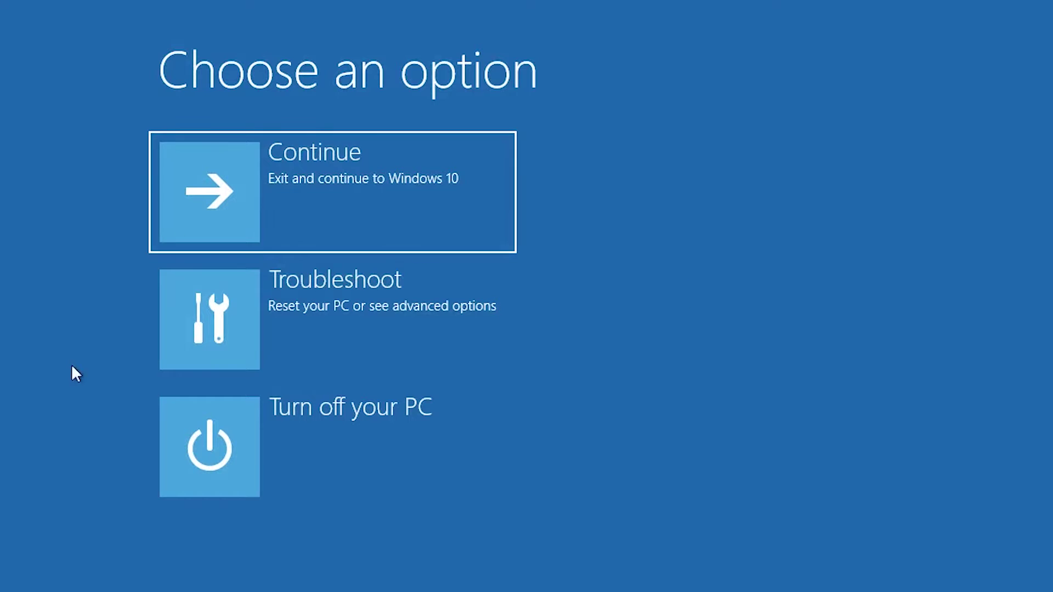
click(271, 323)
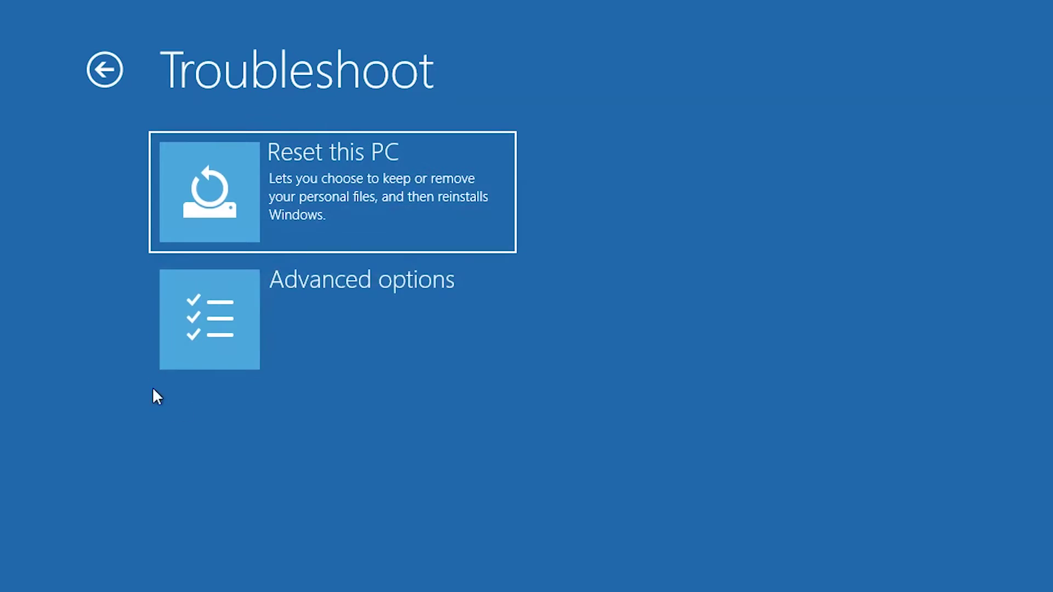
click(402, 315)
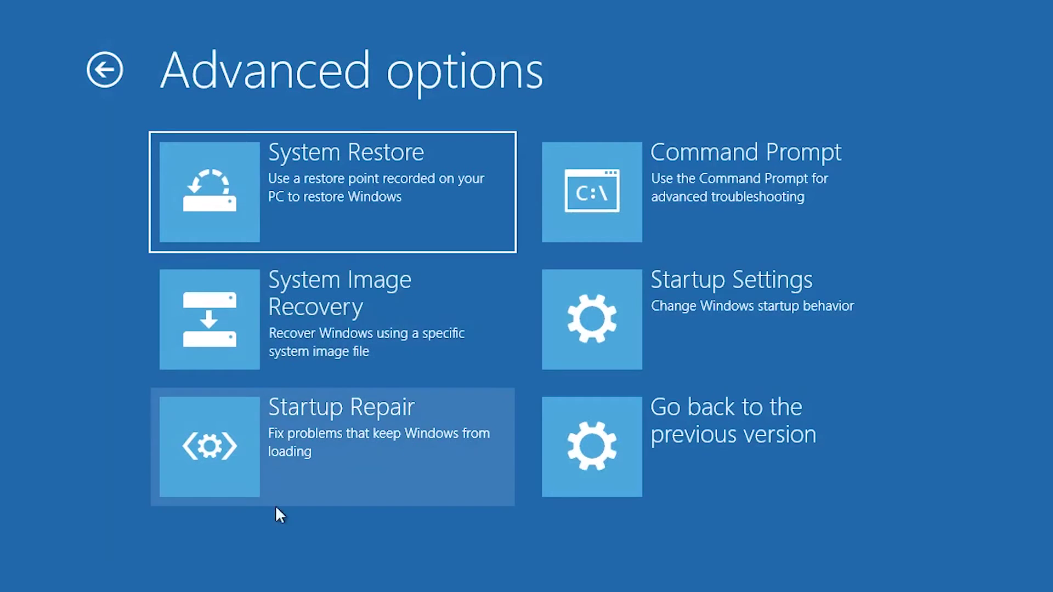
click(427, 430)
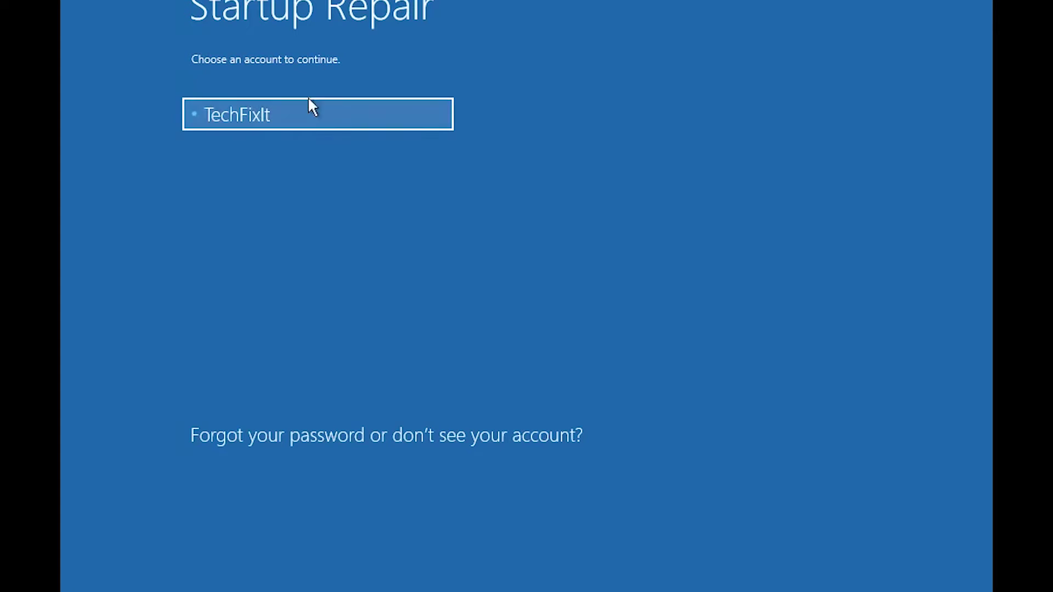
Step: Sign in to the account with a blank password so Startup Repair runs its diagnosis
click(324, 122)
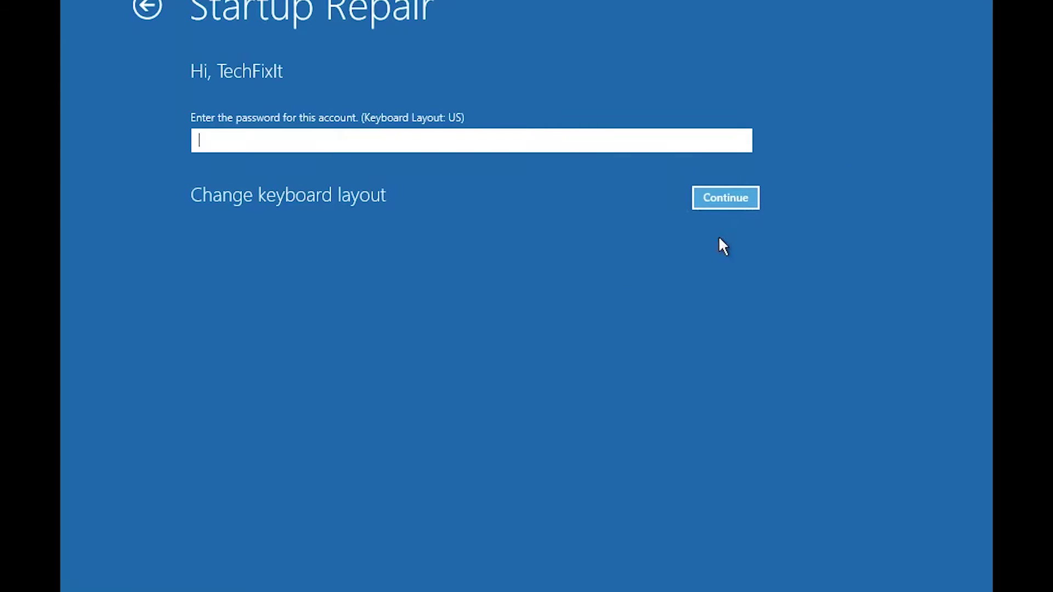
click(753, 198)
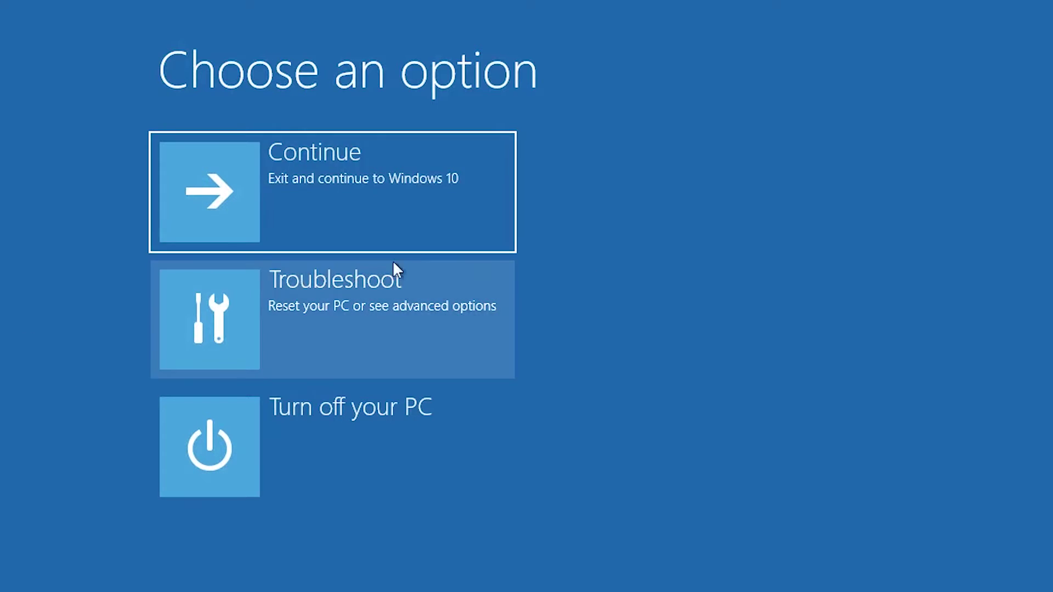
Step: Launch Command Prompt from Troubleshoot > Advanced options on the Choose an option screen
click(274, 331)
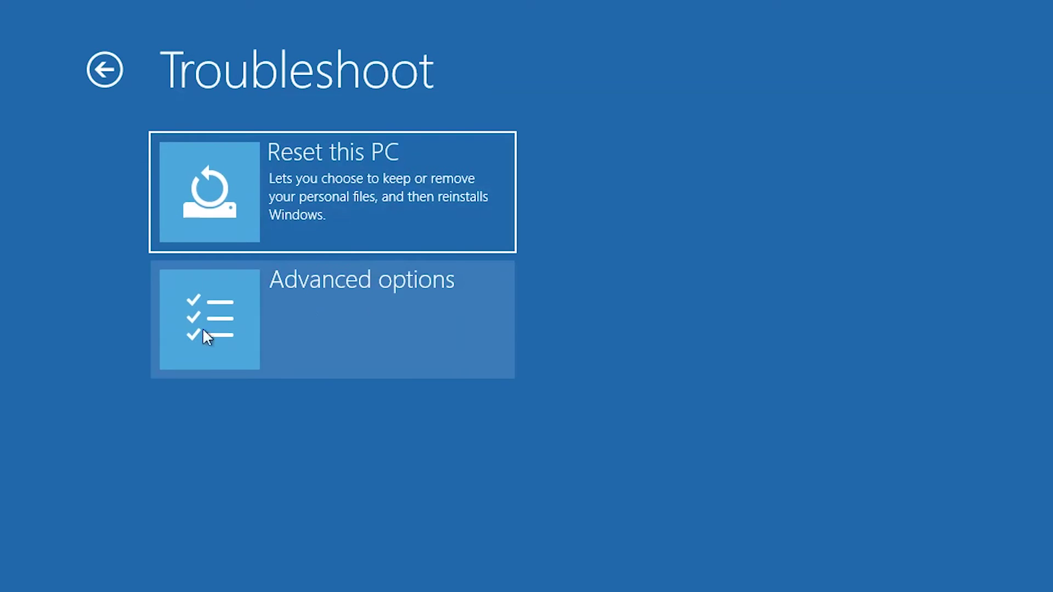
click(446, 322)
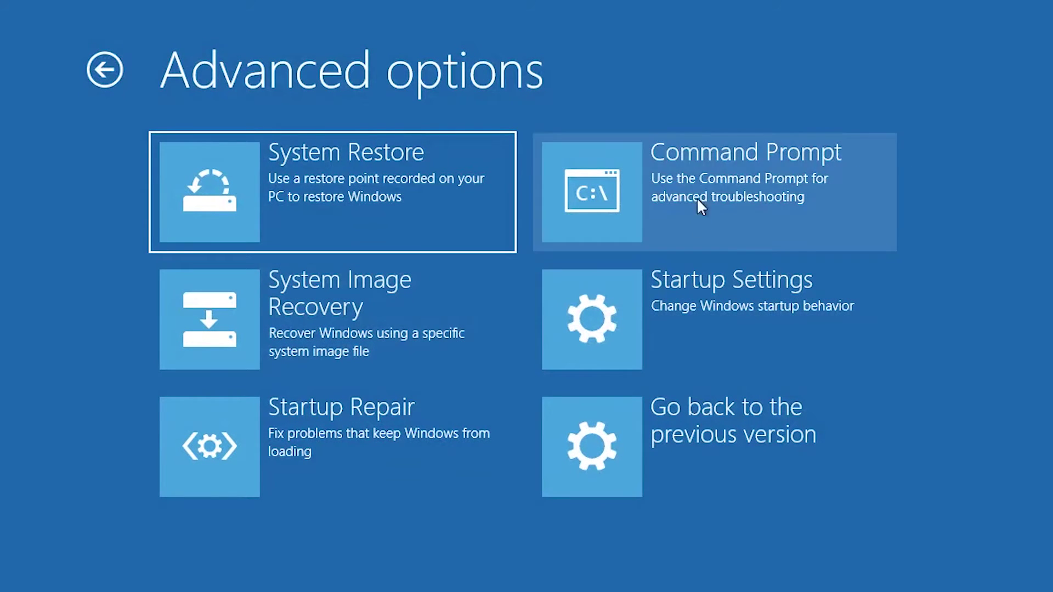
click(700, 184)
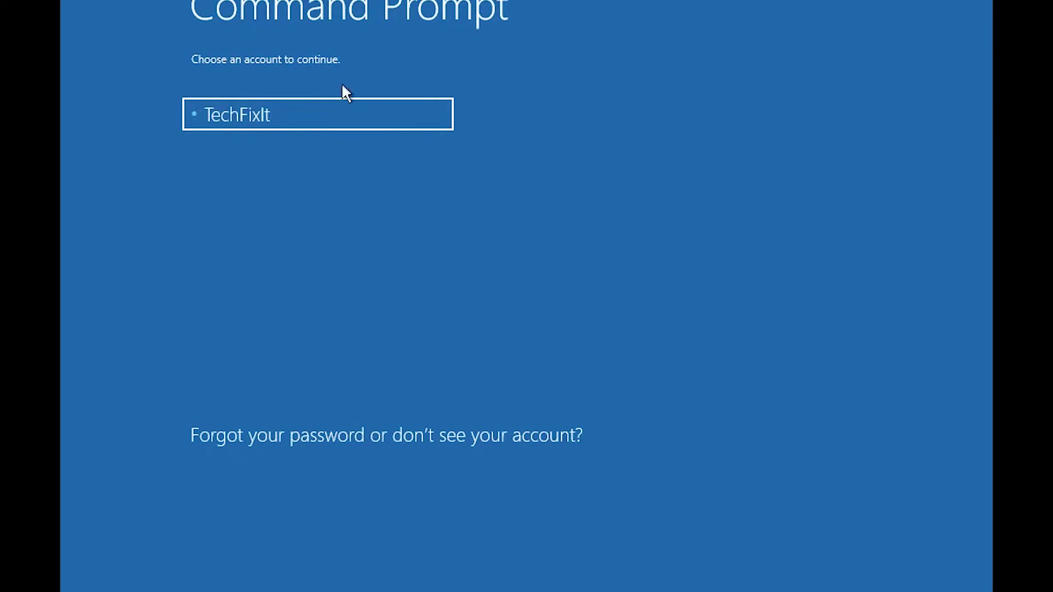
Step: Select the user account on the Command Prompt screen to reach its password prompt
click(295, 122)
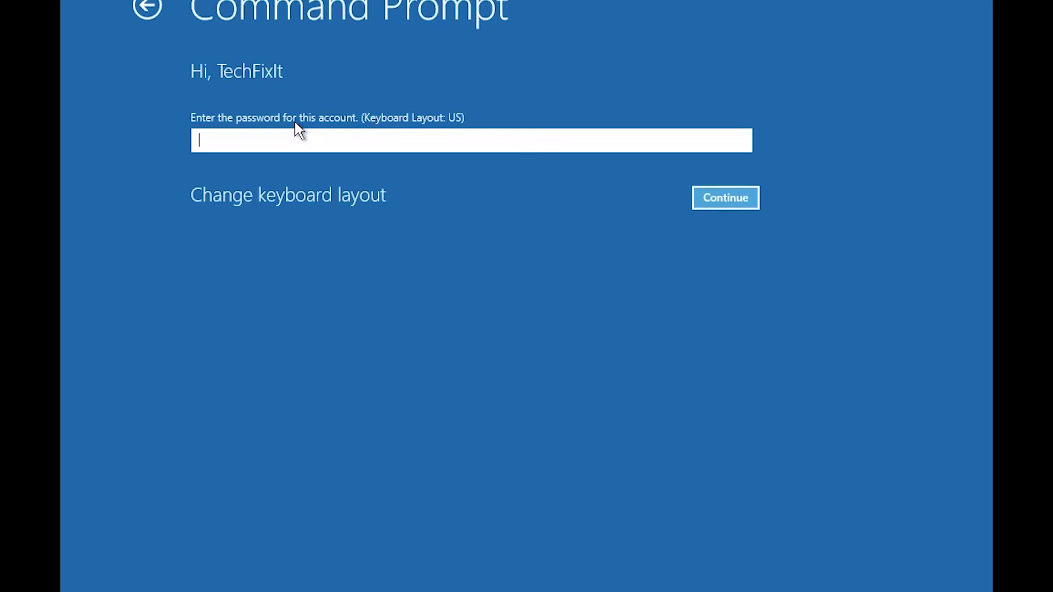
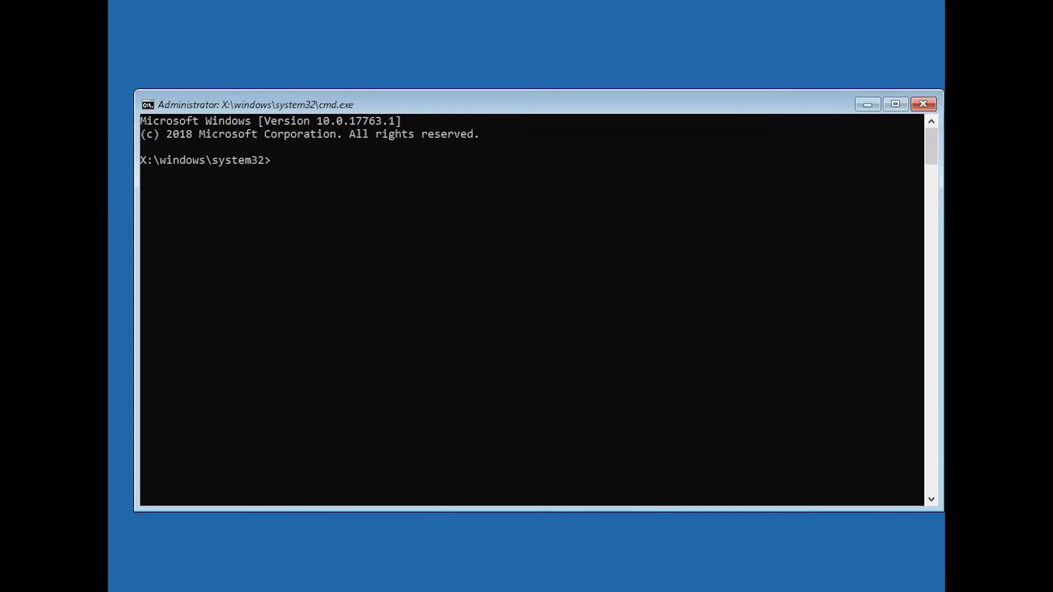
Step: Run bootrec /fixmbr and bootrec /fixboot to repair the master boot record and boot sector
text(bootrec )
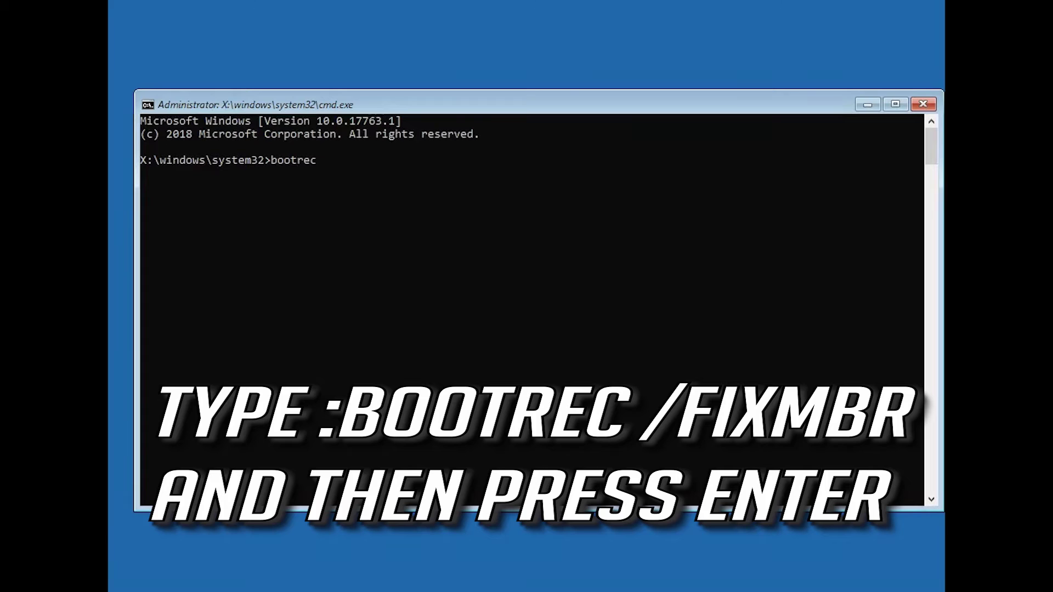
text(/fixmbr)
key(Return)
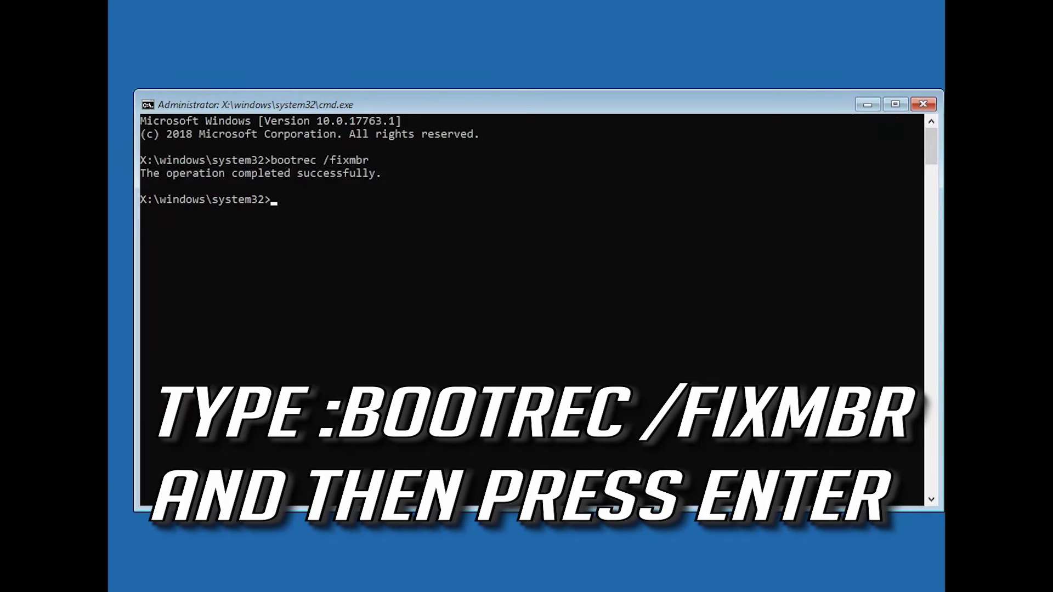
text(bootr)
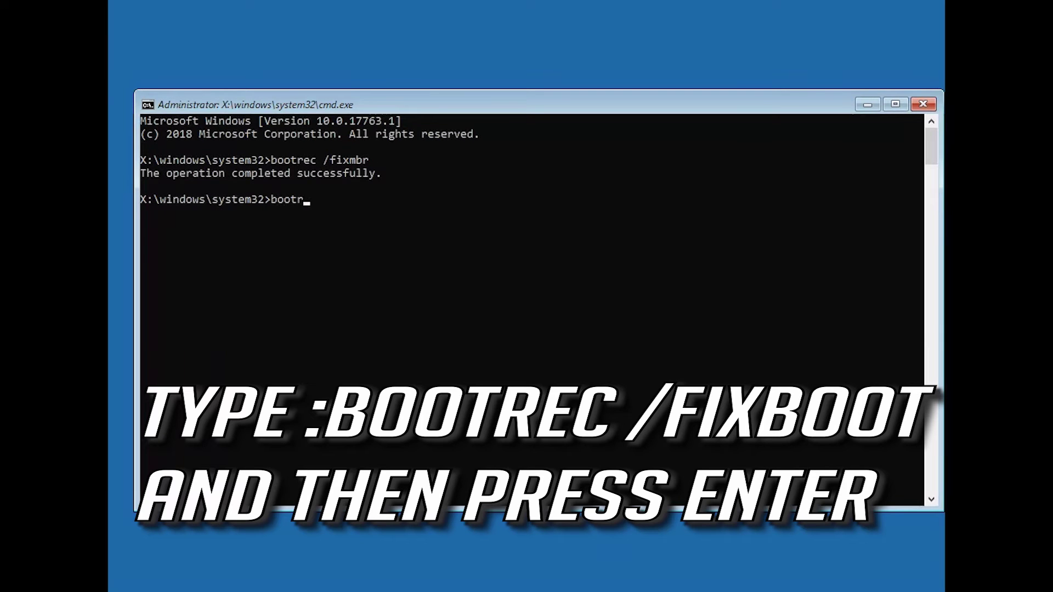
text(ec /fixboot)
key(Return)
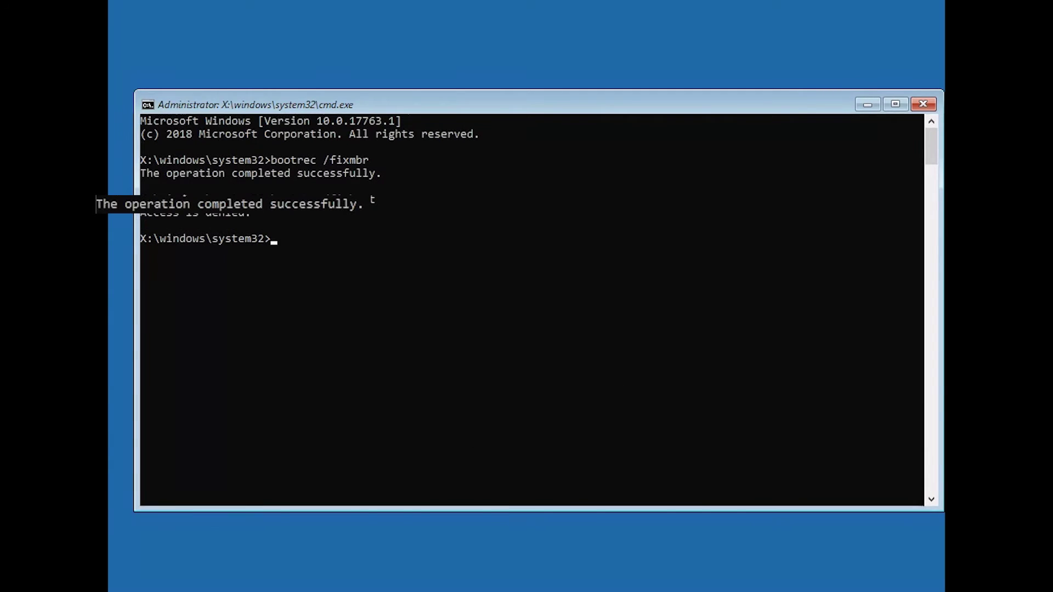
text(bcd)
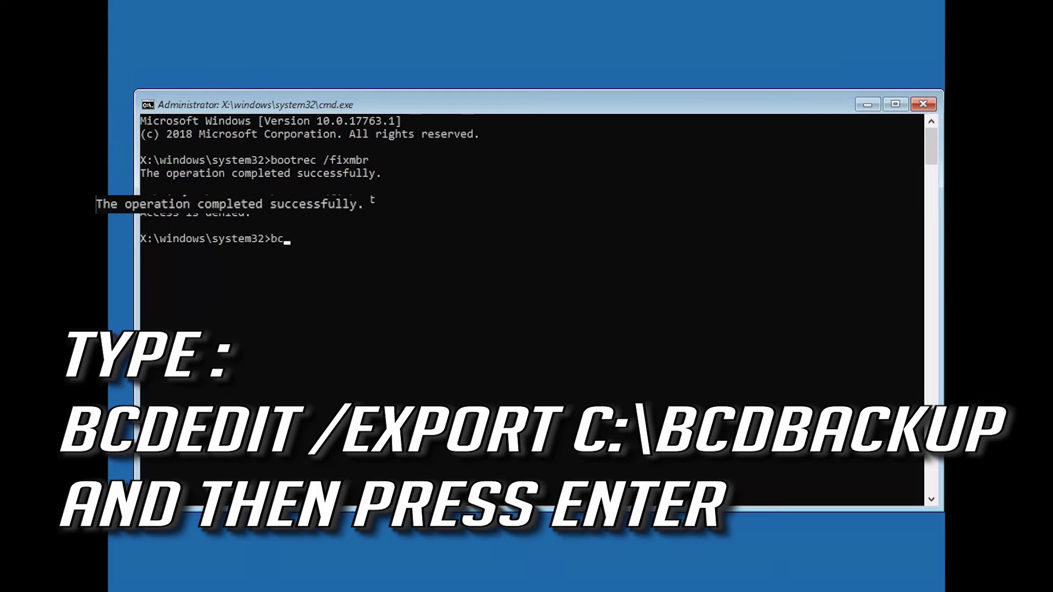
text(edit /export c:\b c)
text(:cd)
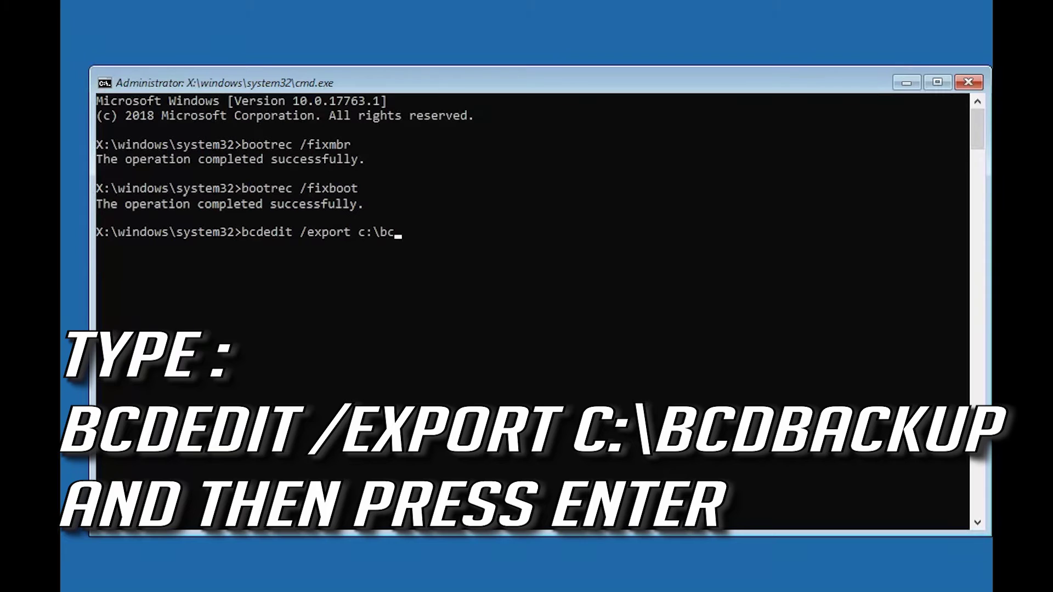
text(backup1)
Step: Export the boot configuration to c:\bcdbackup1 and clear c:\boot\bcd's hidden, read-only and system flags
key(Return)
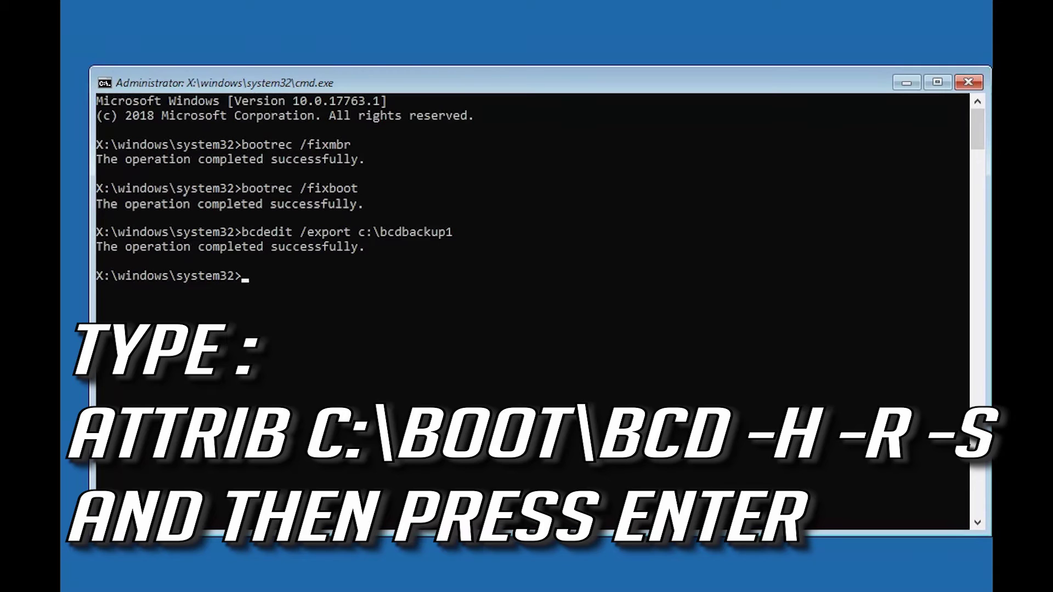
text(attrib c:\boot\)
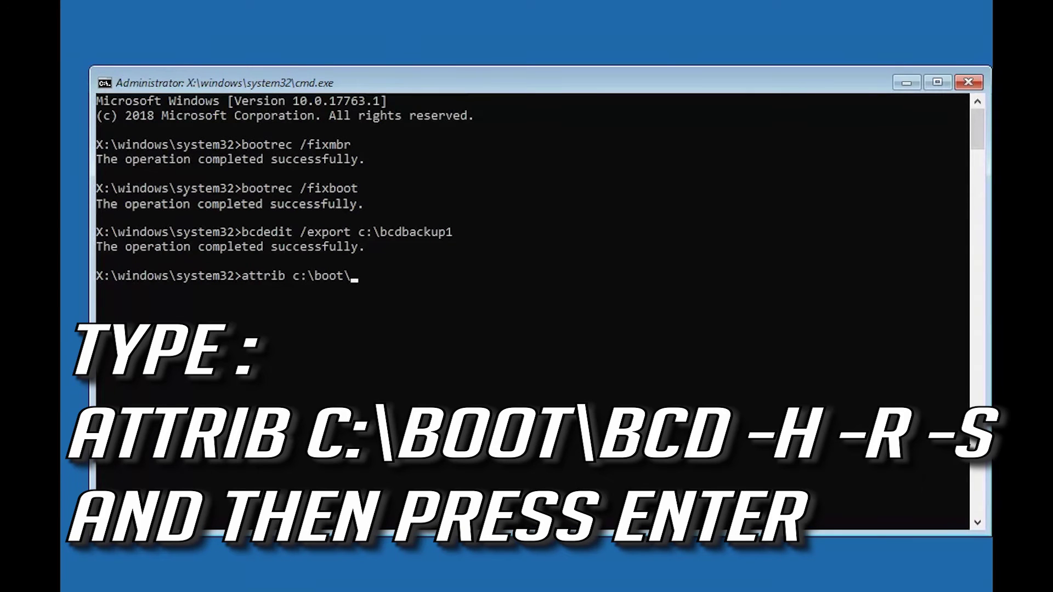
text(bcd -h -r -s)
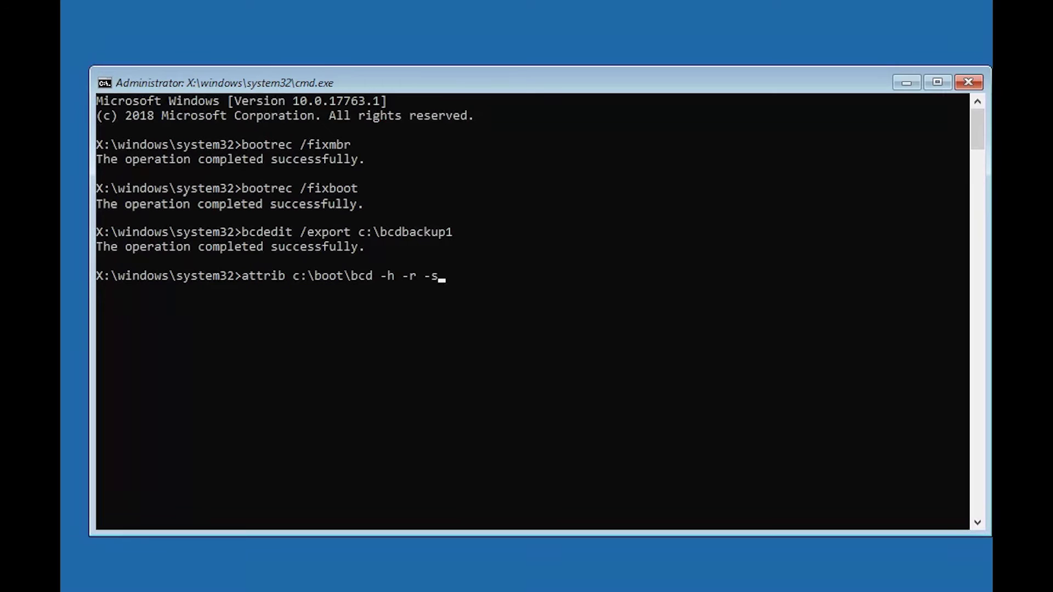
key(Return)
Step: Rename c:\boot\bcd to bcd.old
text(ren)
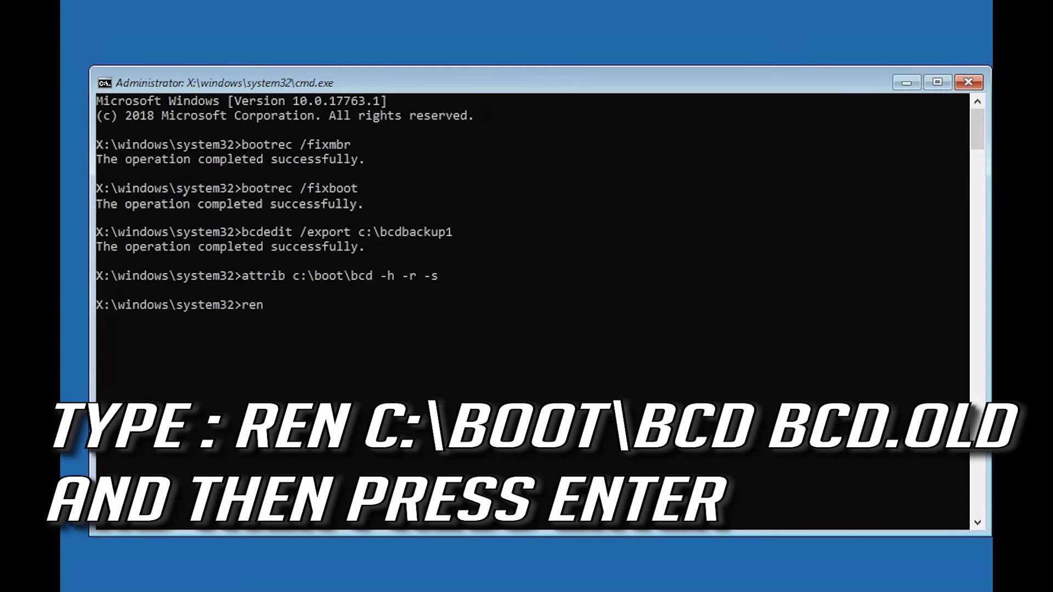
text( c:\boot\bcd bcd.old)
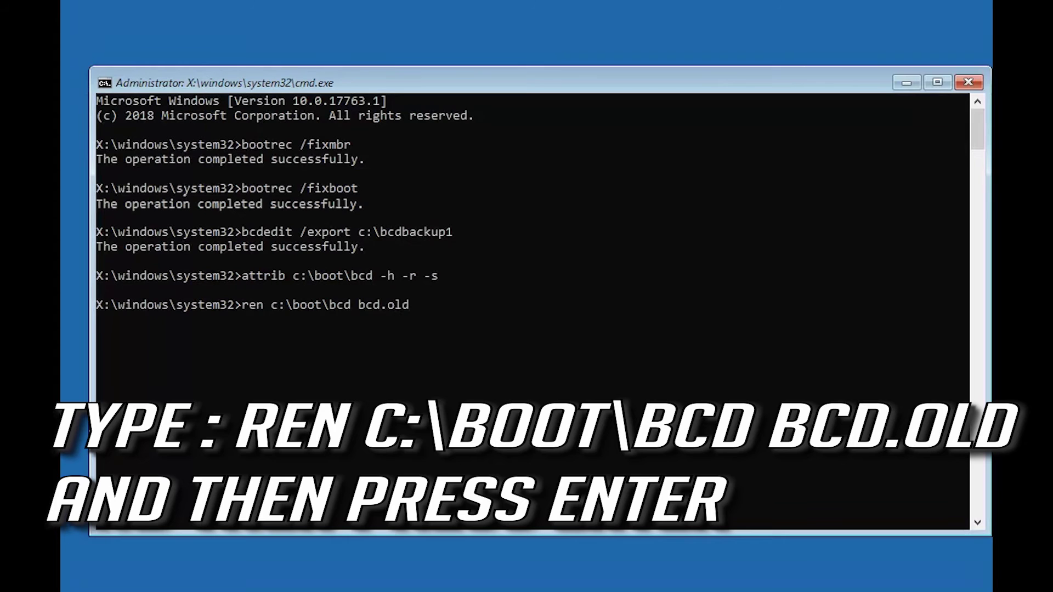
key(Return)
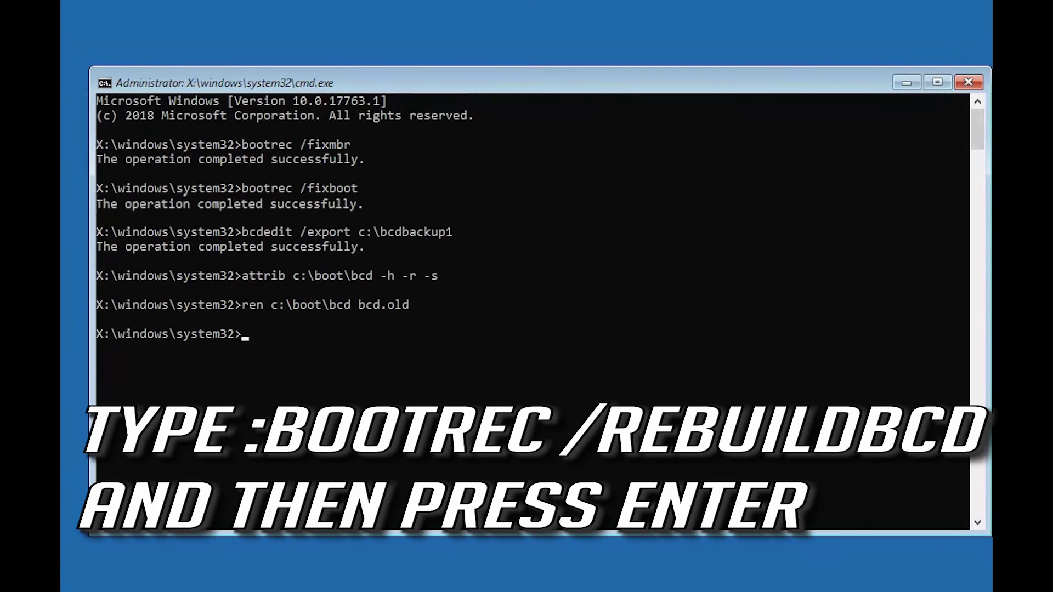
text(boot)
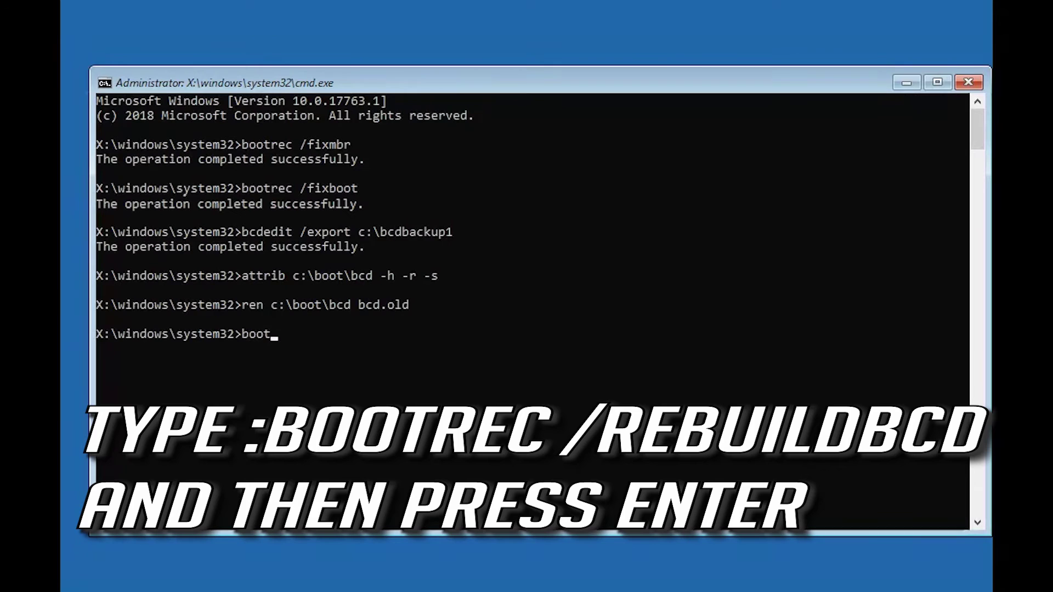
text(rec /rebu)
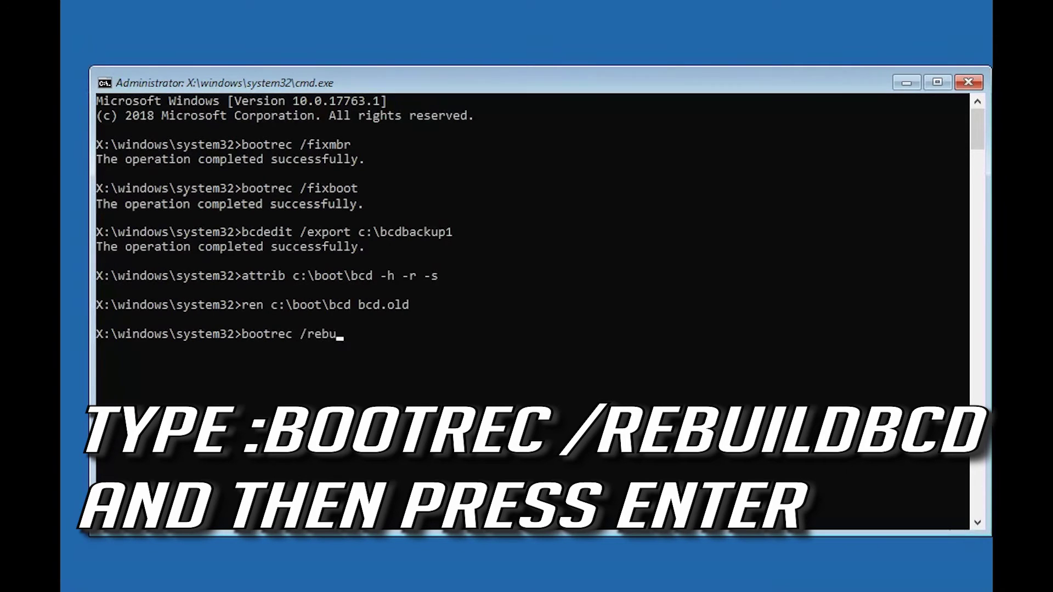
Step: Run bootrec /rebuildbcd, answer y to add D:\Windows to the boot list, then exit Command Prompt
text(ildbcd)
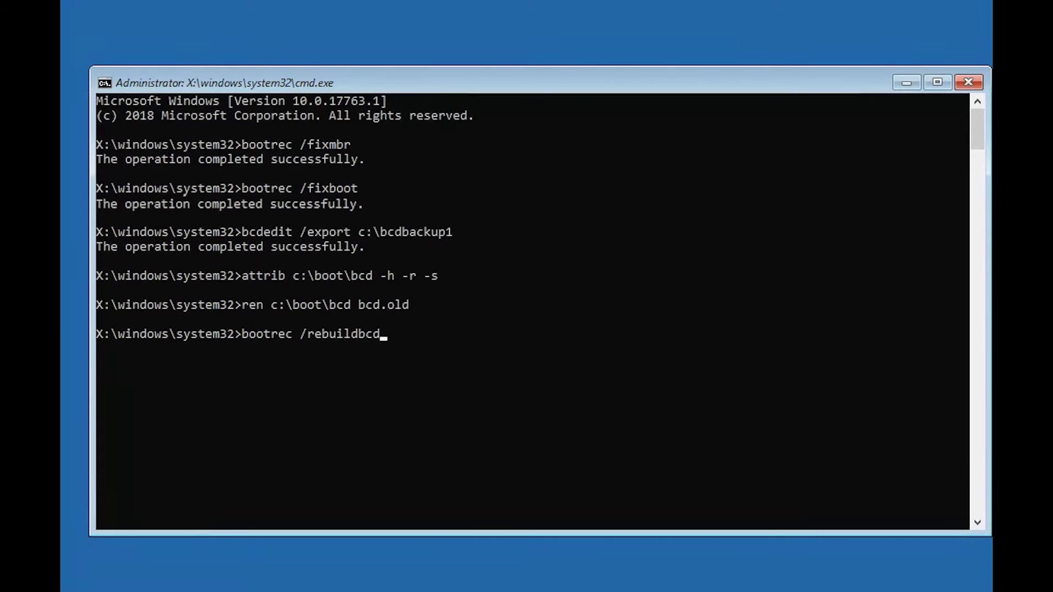
key(Return)
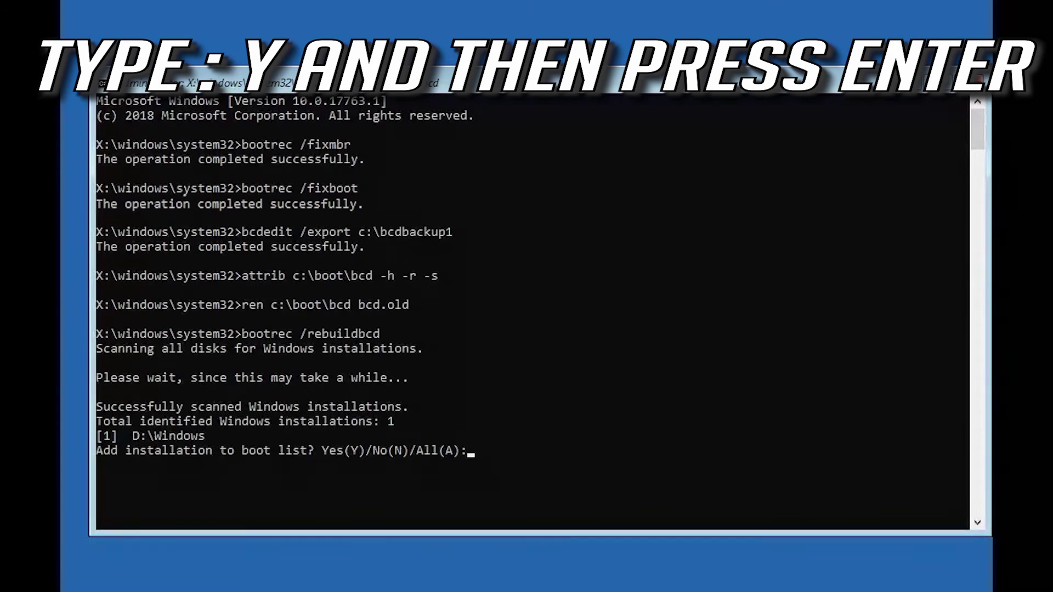
text(y)
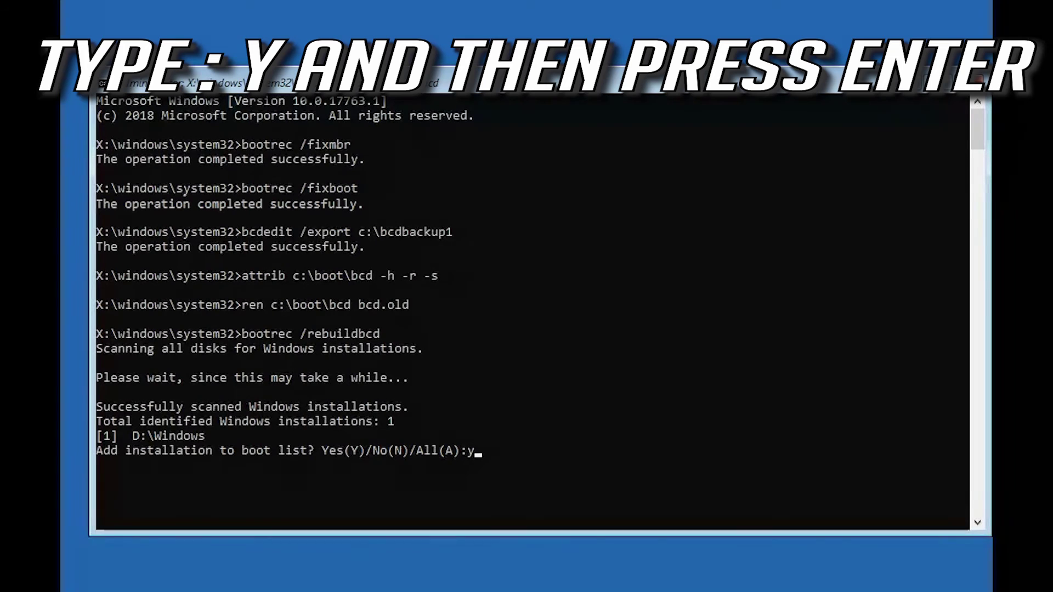
key(Return)
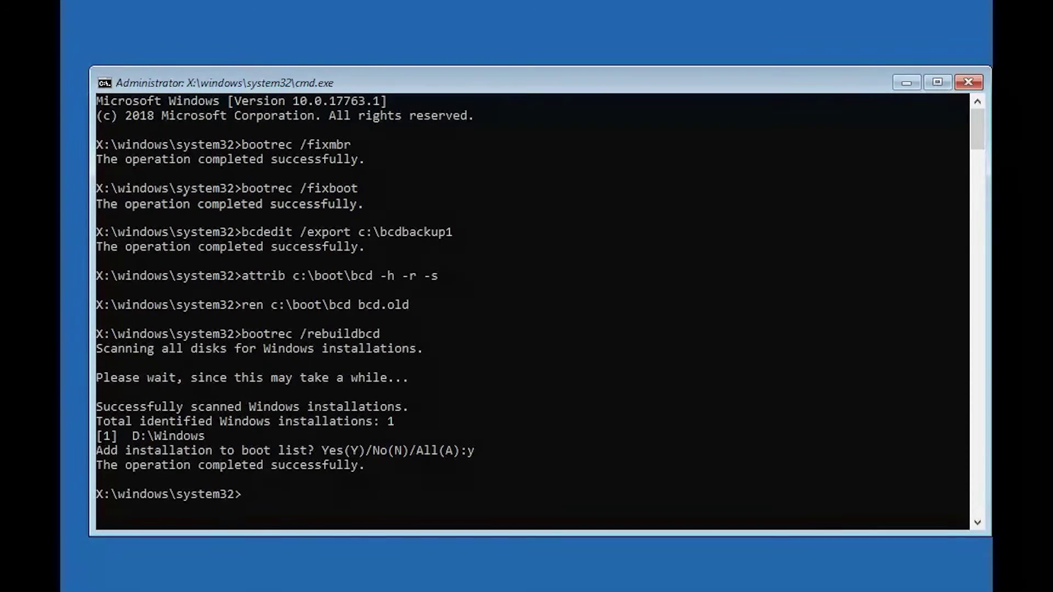
text(exit)
key(Return)
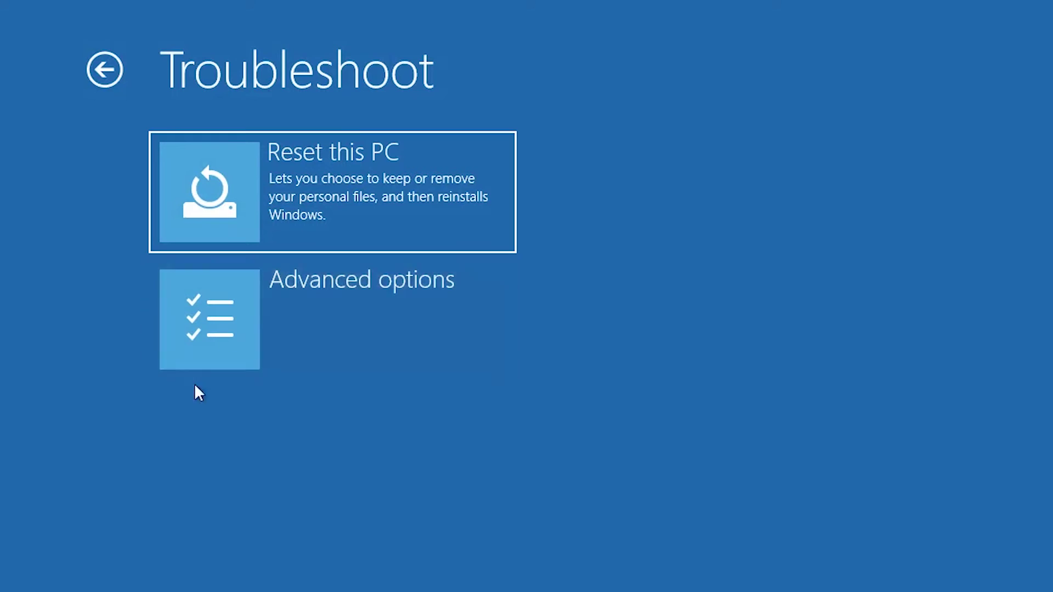
Step: Launch System Restore from Advanced options, choosing the Windows account and the US keyboard layout
click(370, 320)
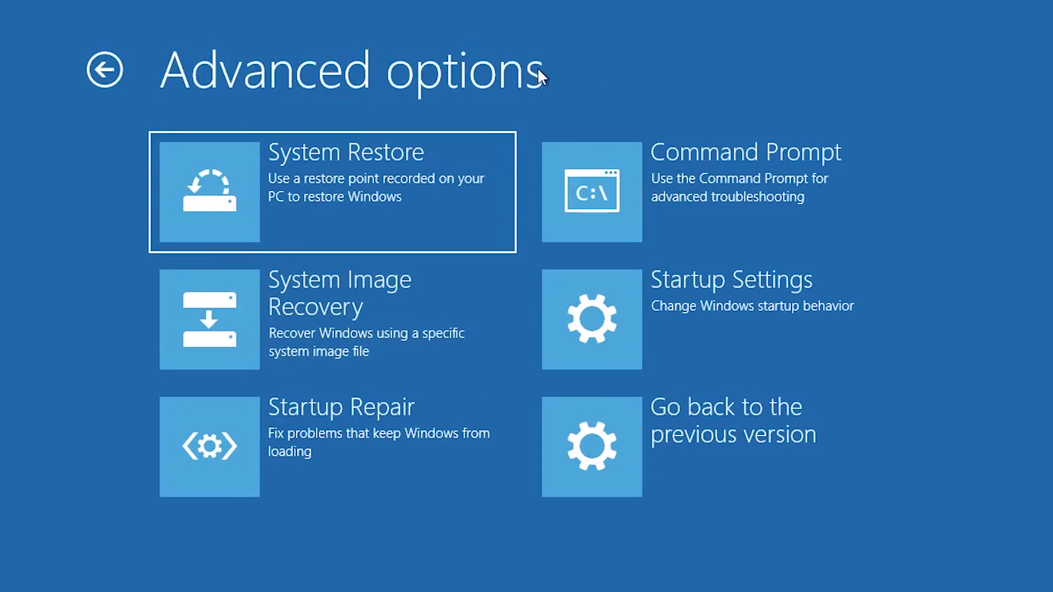
click(229, 222)
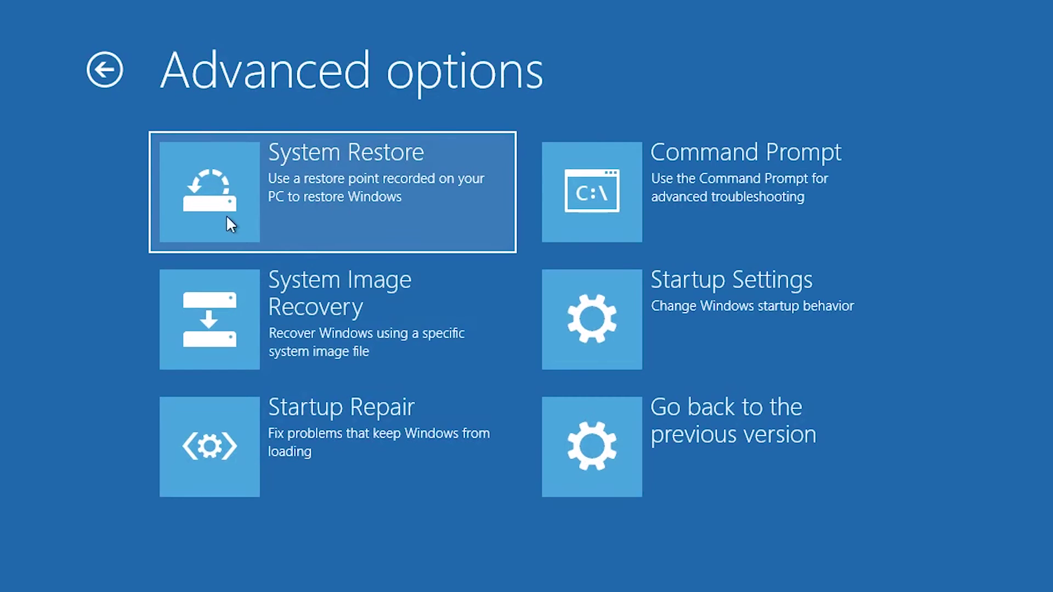
click(419, 177)
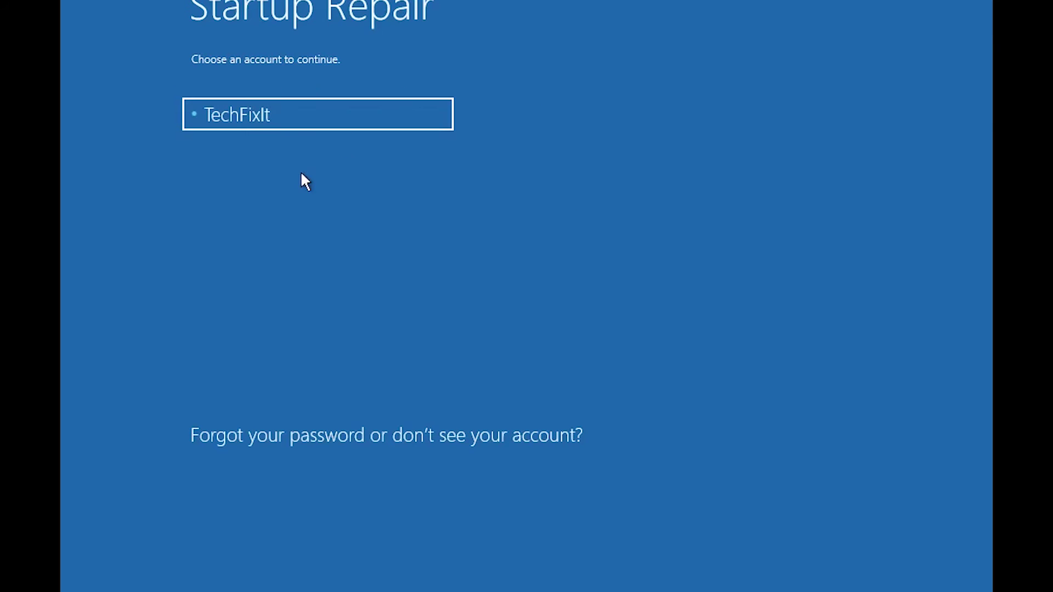
click(322, 115)
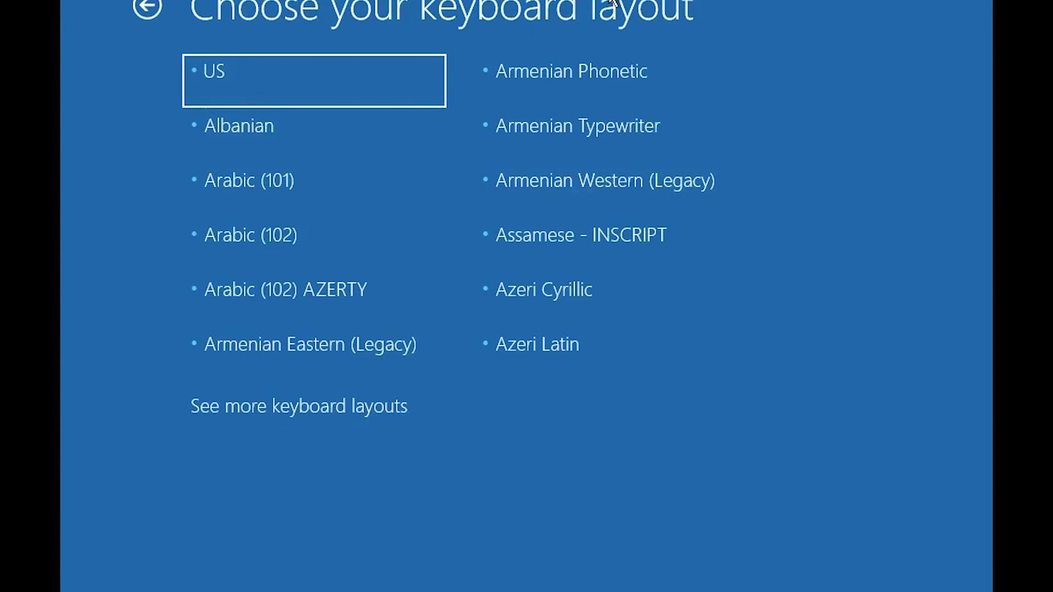
click(255, 95)
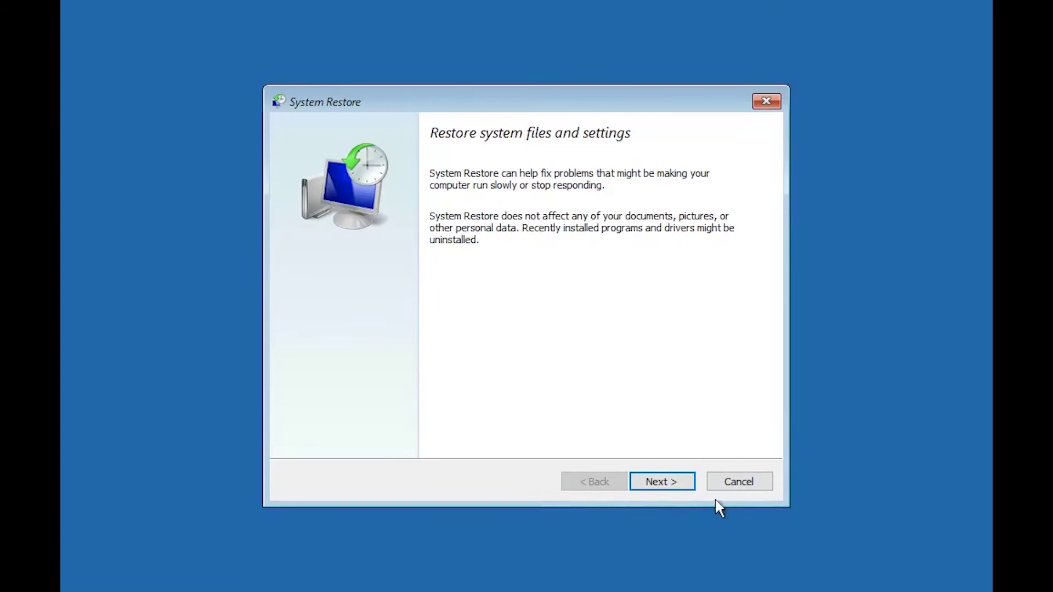
Step: Restore Windows to the 10/11/2018 11:51:13 PM restore point and confirm the restore warning
click(684, 480)
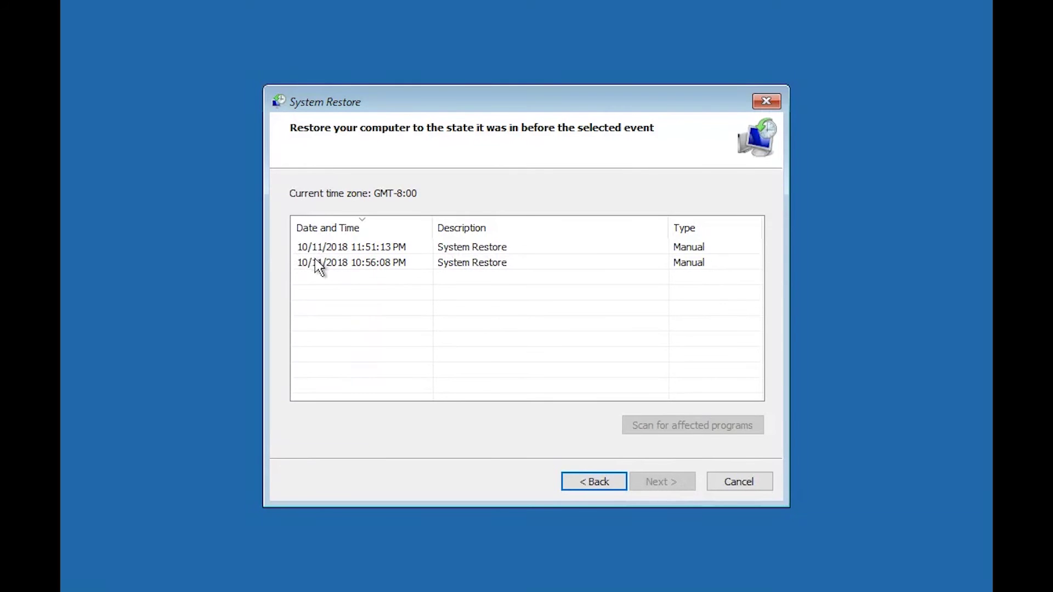
click(365, 248)
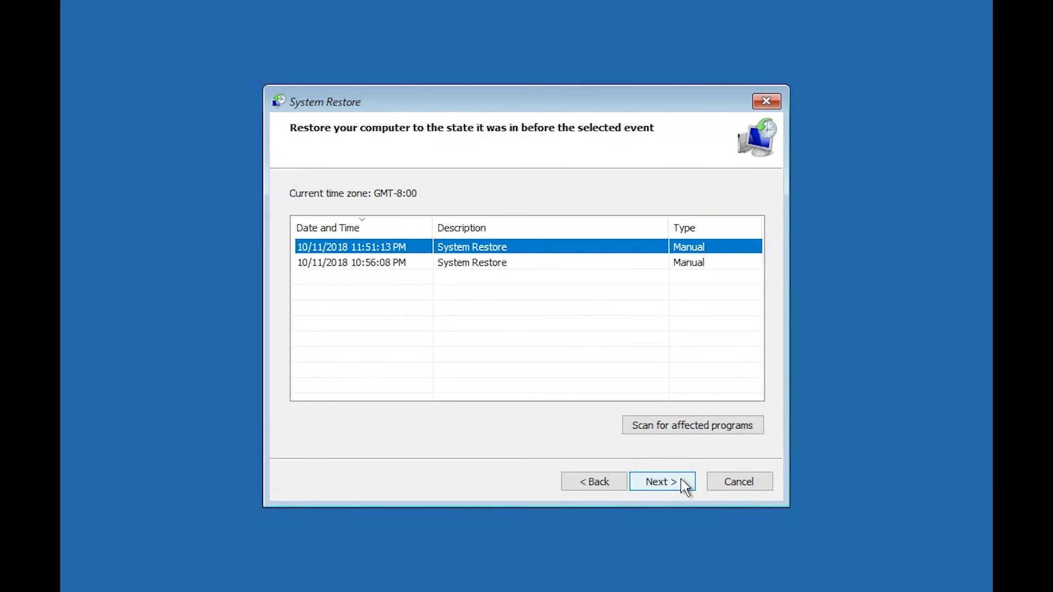
click(683, 484)
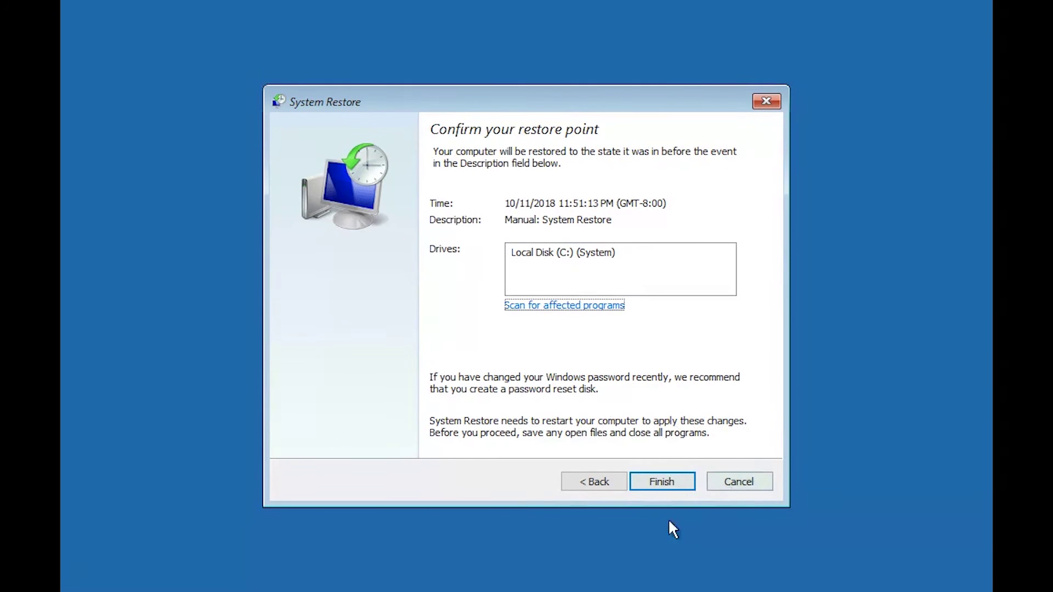
click(665, 489)
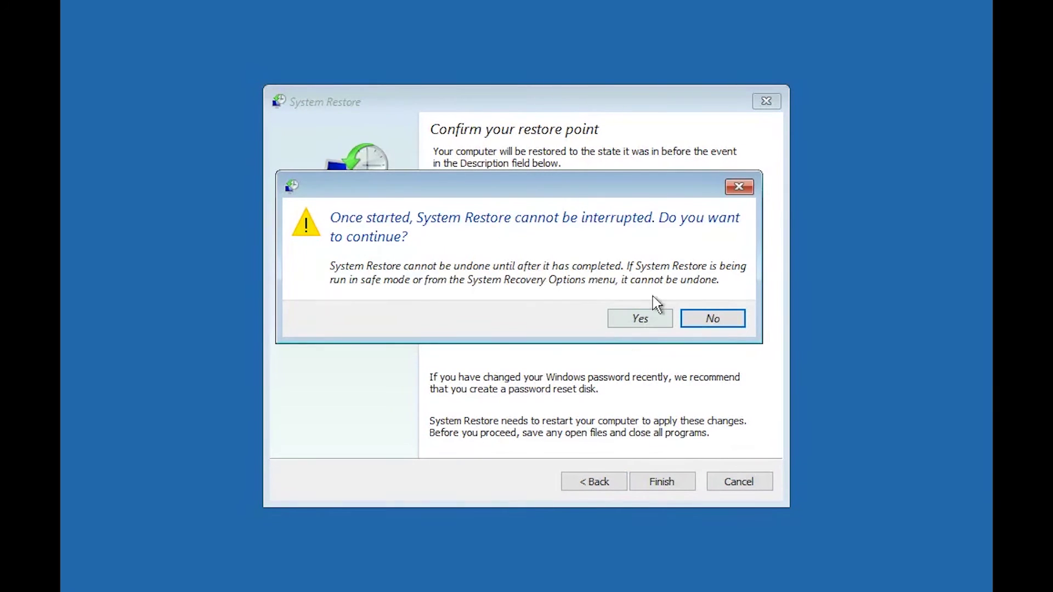
click(644, 328)
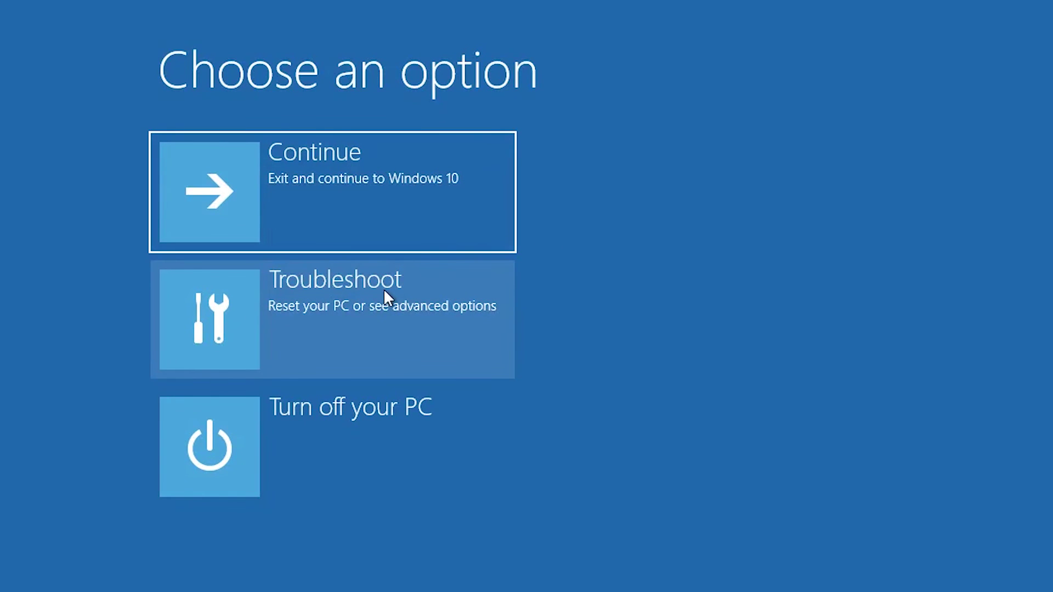
Step: Reset this PC with the Keep my files option and start the reset
click(384, 291)
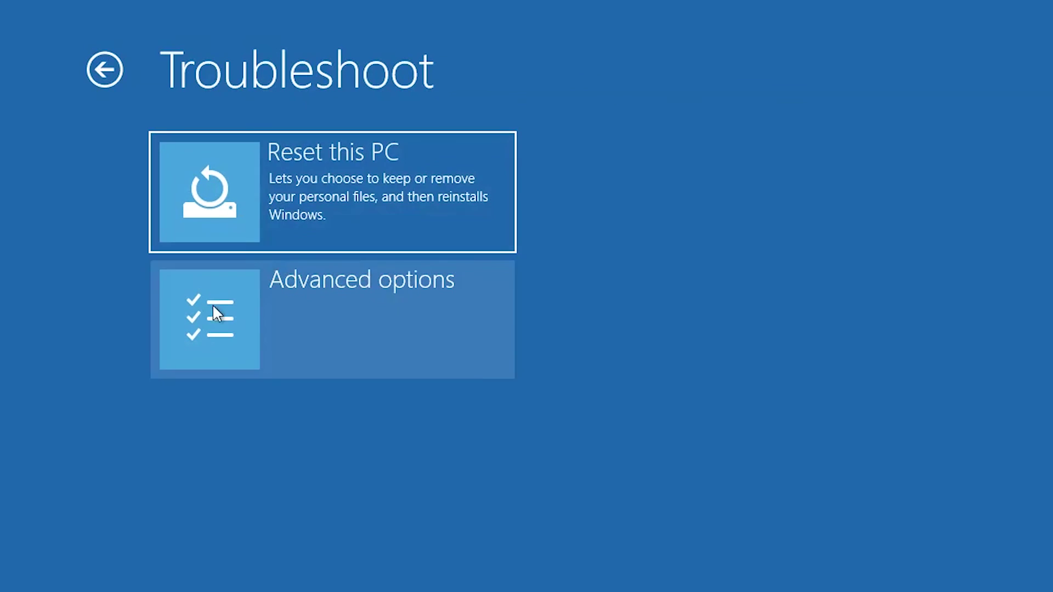
click(346, 210)
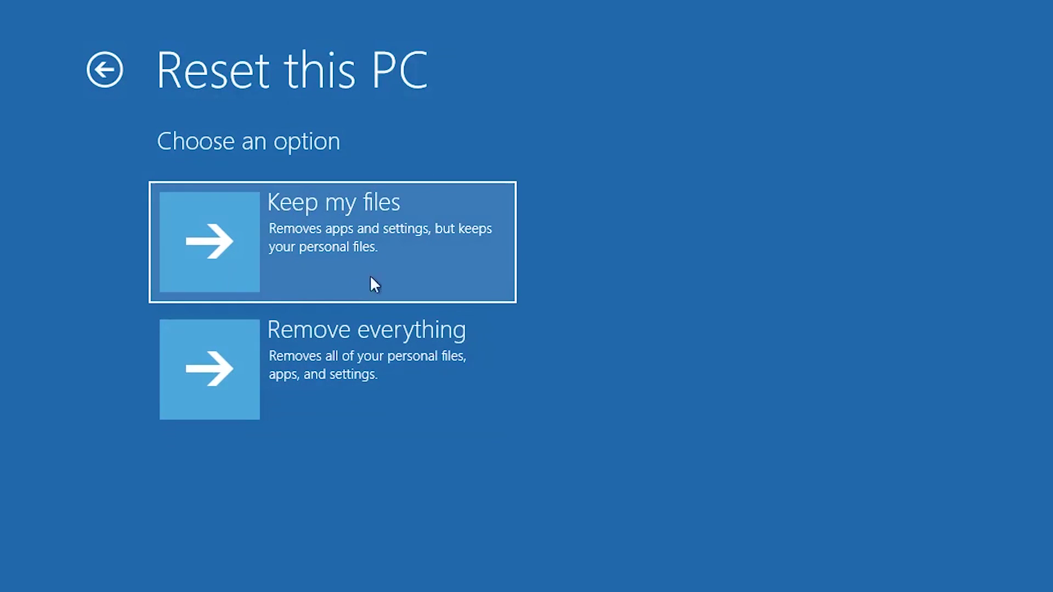
click(383, 244)
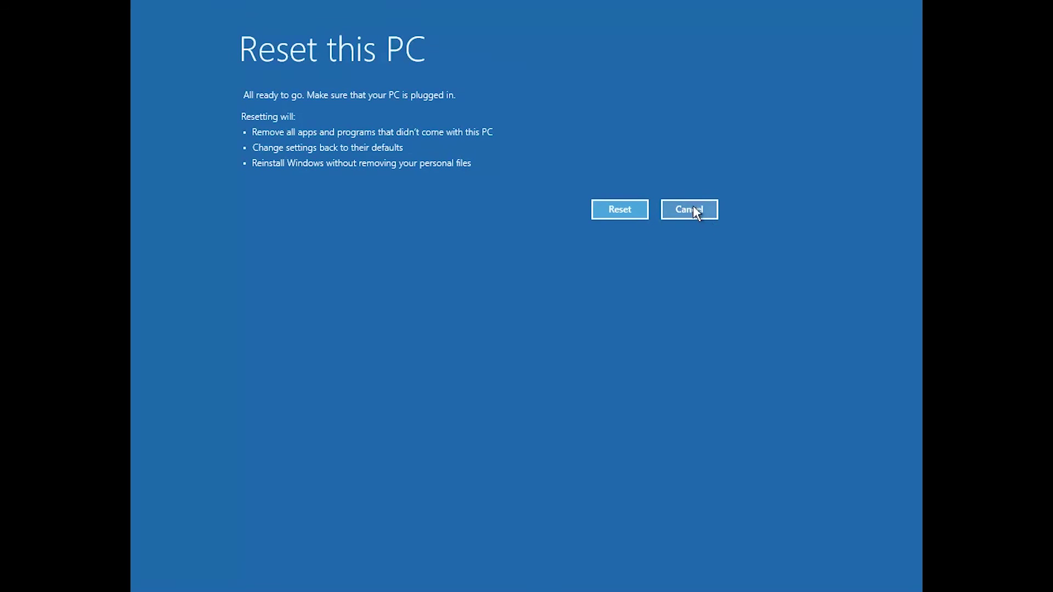
click(645, 209)
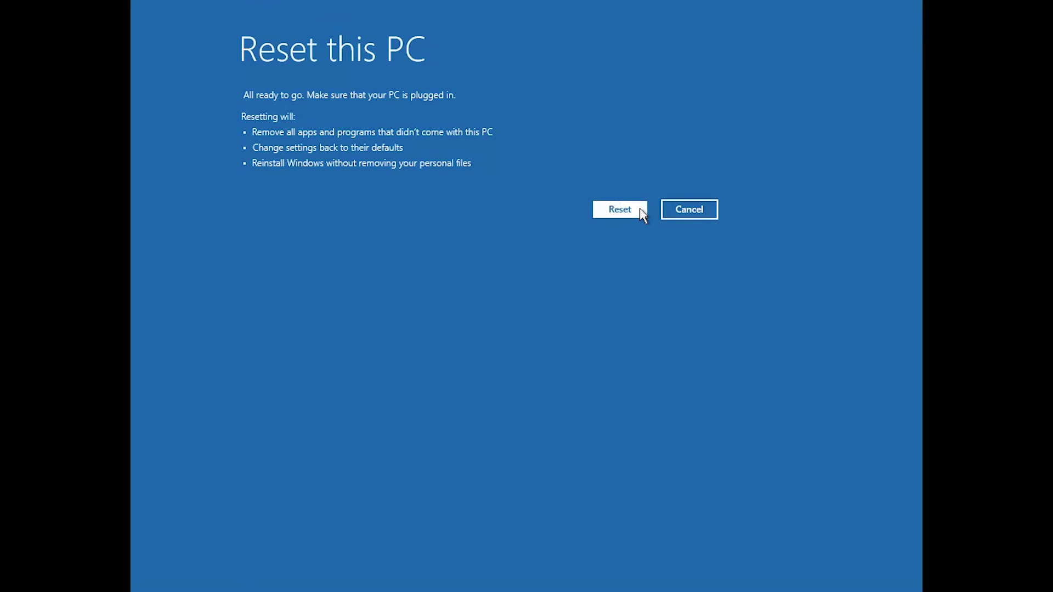